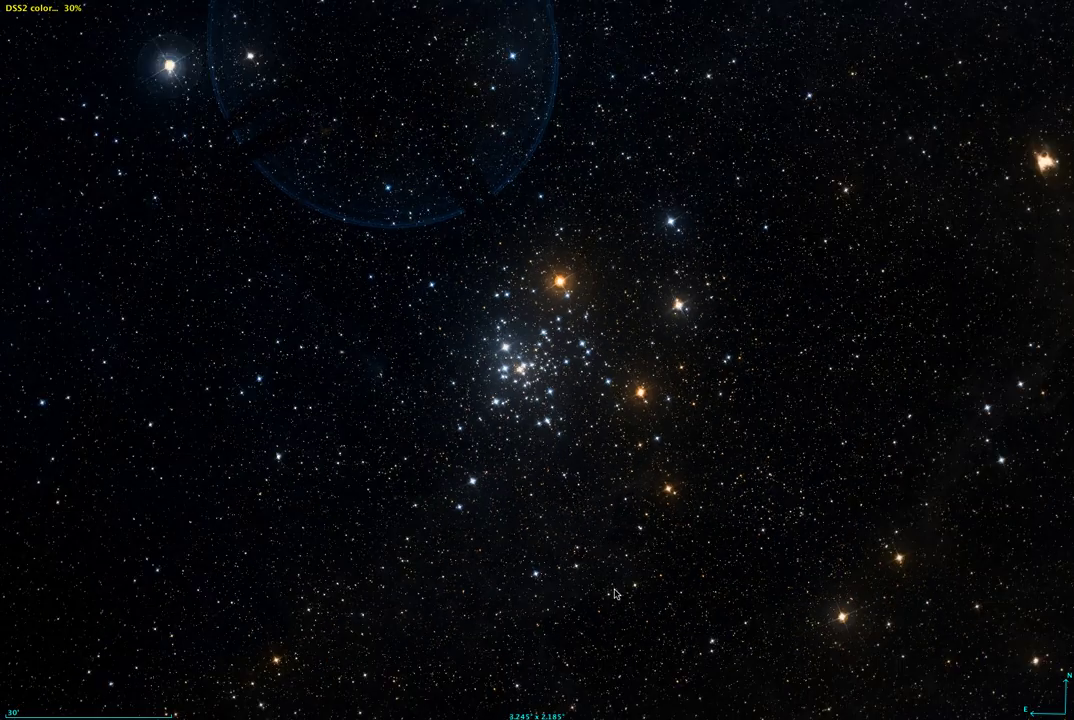
scroll(614, 590, "down", 1)
scroll(613, 588, "down", 1)
scroll(612, 586, "down", 1)
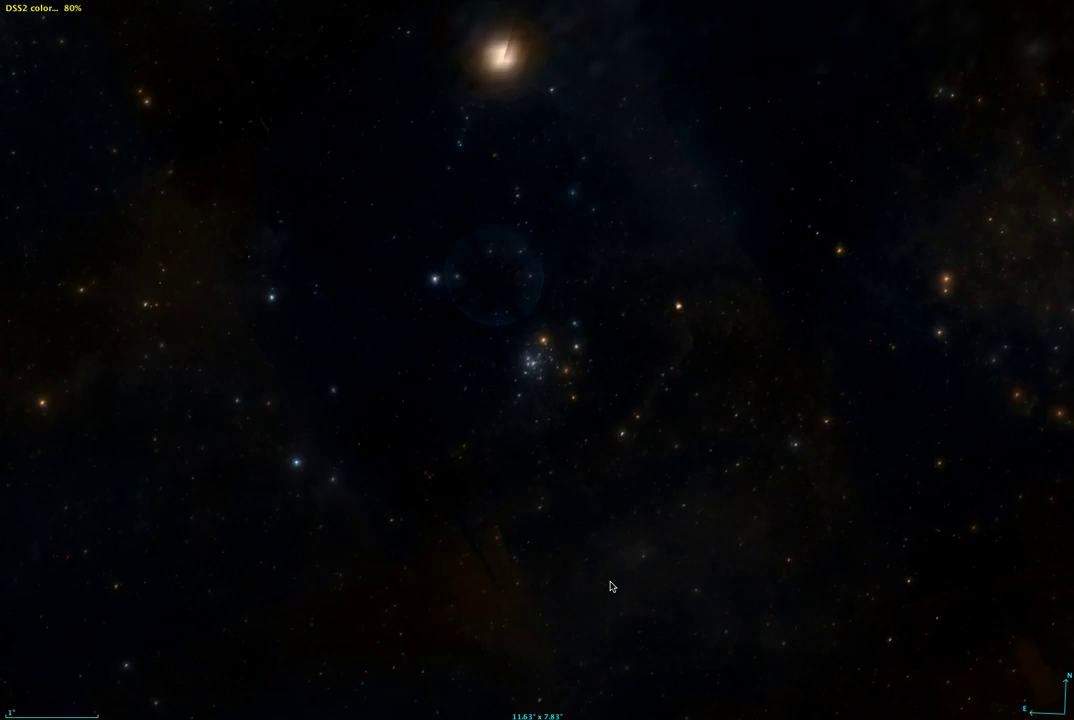
scroll(612, 586, "down", 1)
scroll(612, 586, "down", 2)
scroll(612, 586, "down", 1)
scroll(611, 585, "down", 1)
scroll(611, 584, "down", 1)
scroll(610, 583, "down", 1)
scroll(580, 250, "down", 1)
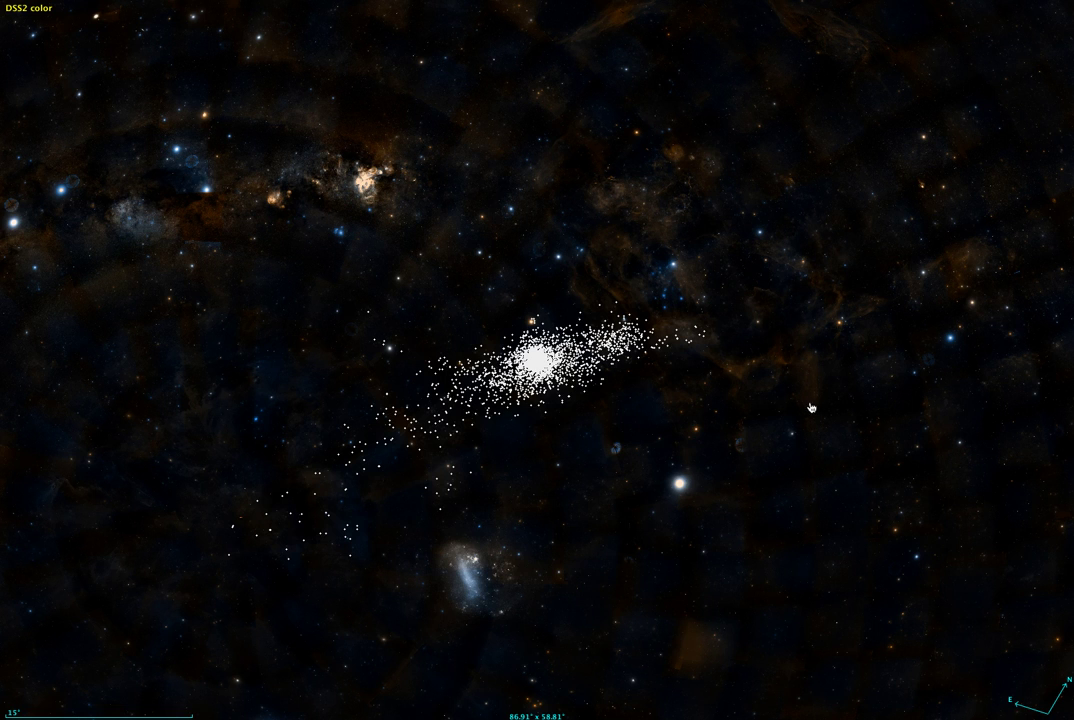
- Pan the sky from the cluster over to Orion, then onward toward the Pleiades
left_click_drag(856, 378, 472, 358)
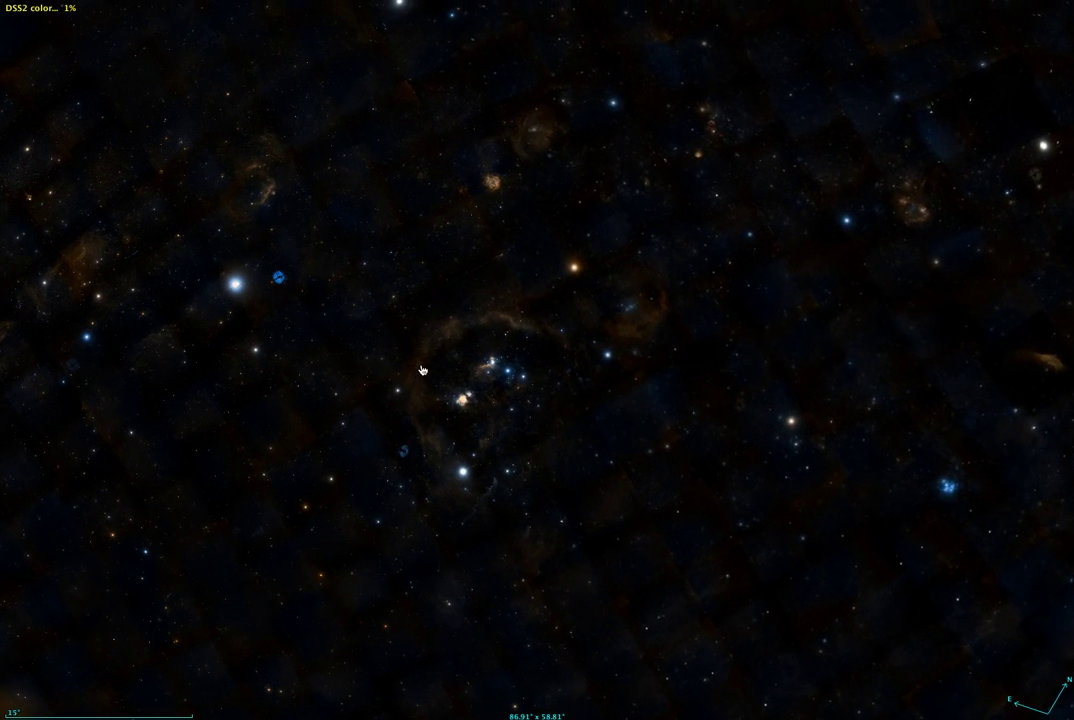
scroll(507, 415, "up", 3)
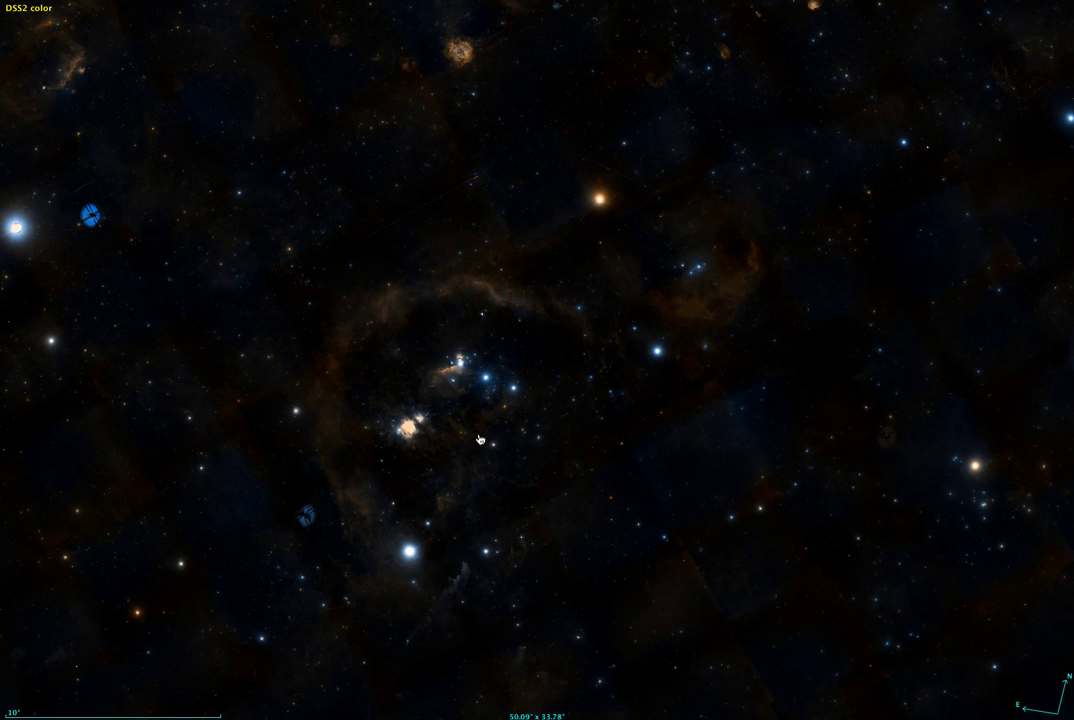
left_click_drag(874, 408, 611, 336)
scroll(611, 336, "up", 3)
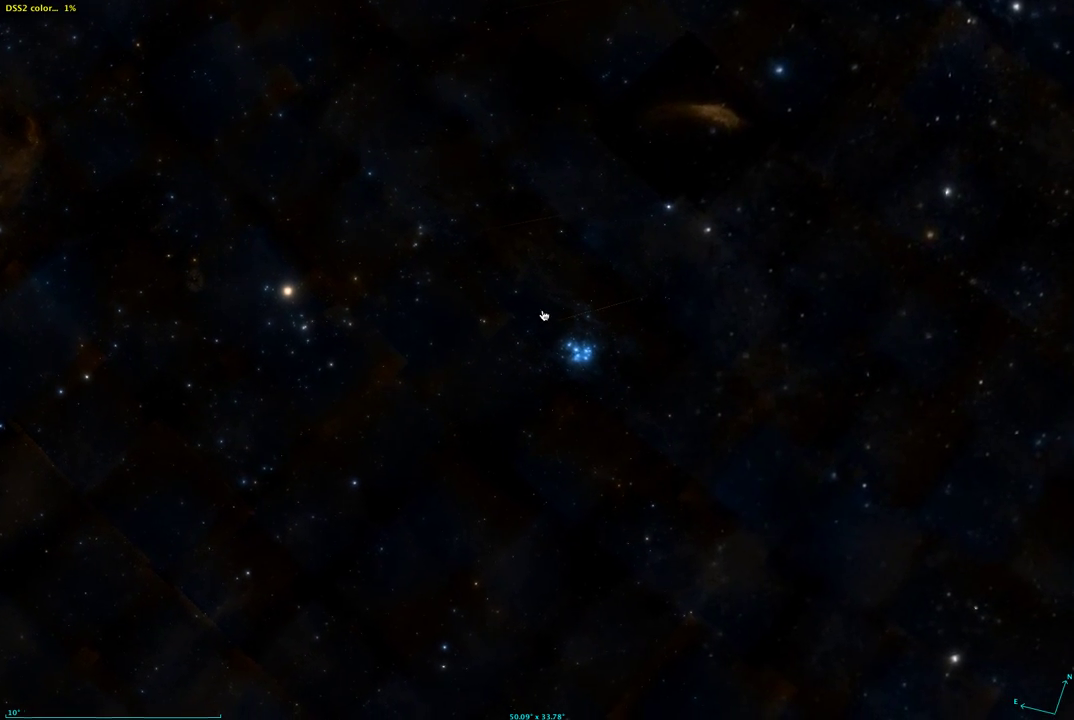
scroll(601, 331, "up", 5)
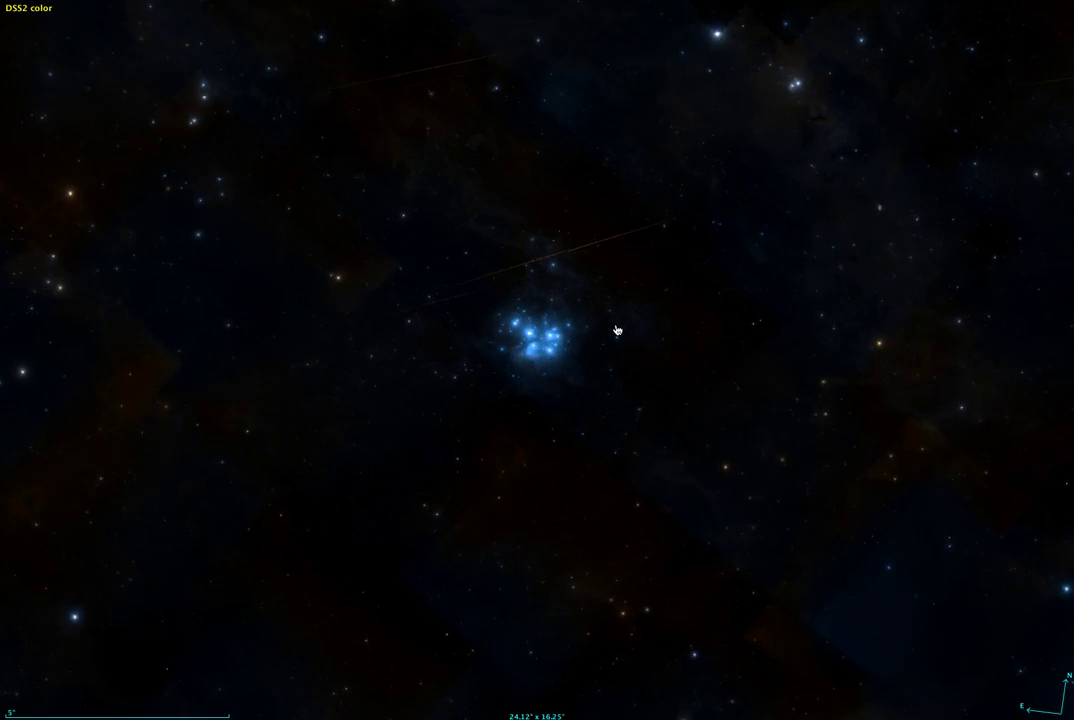